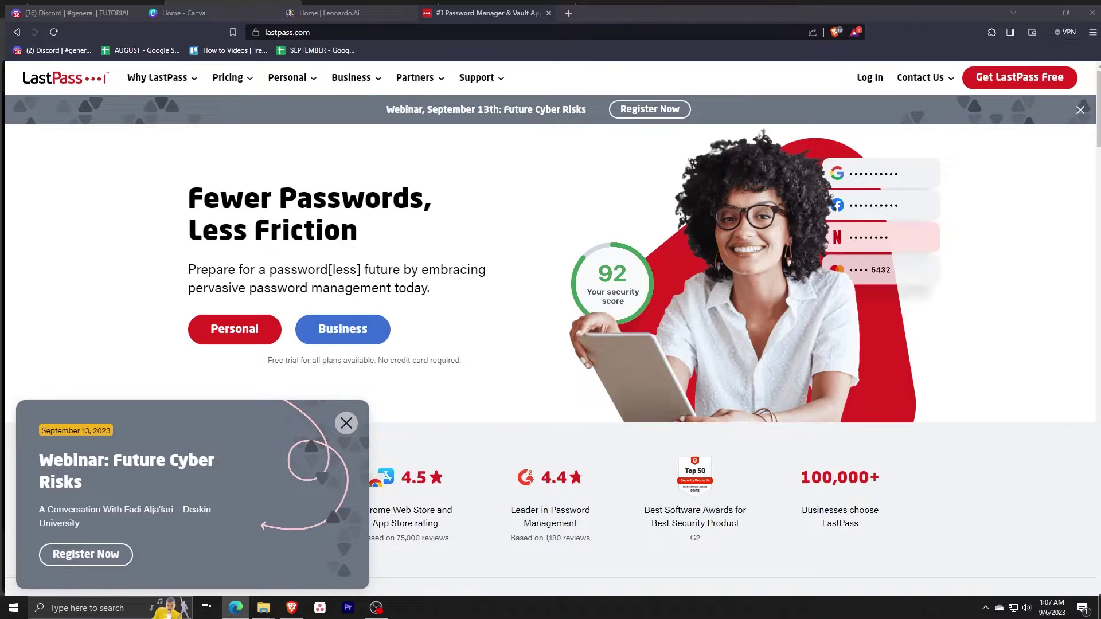
Scroll down the lastpass.com homepage to the 'Safely store and autofill passwords' section
{"action": "scroll", "coordinate": [562, 340], "scroll_direction": "down", "scroll_amount": 15}
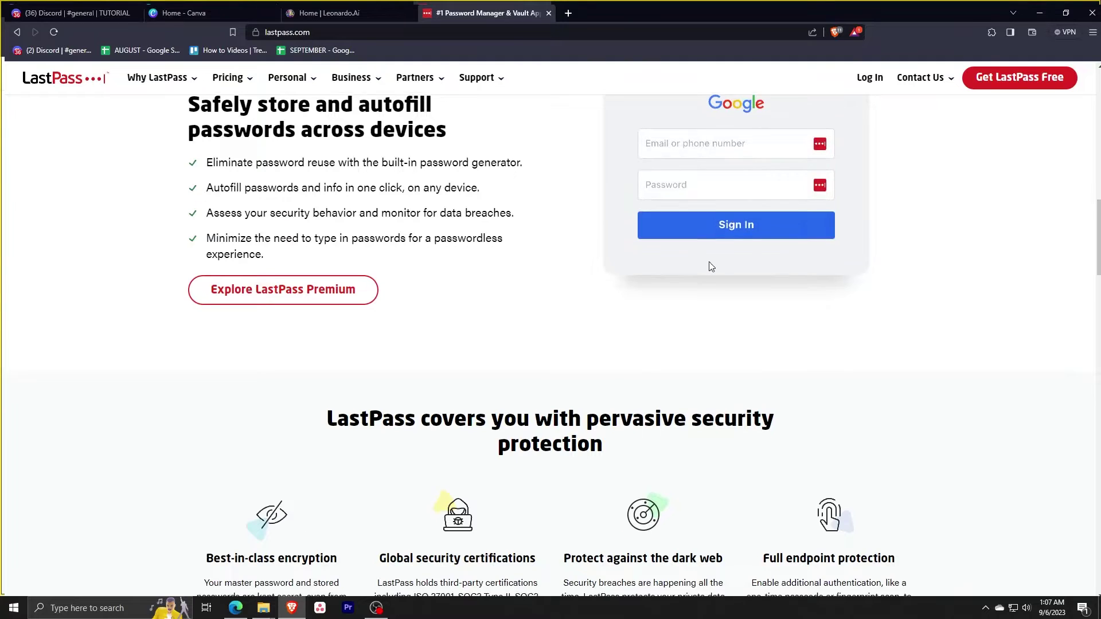
{"action": "scroll", "coordinate": [682, 296], "scroll_direction": "down", "scroll_amount": 2}
{"action": "scroll", "coordinate": [681, 295], "scroll_direction": "up", "scroll_amount": 5}
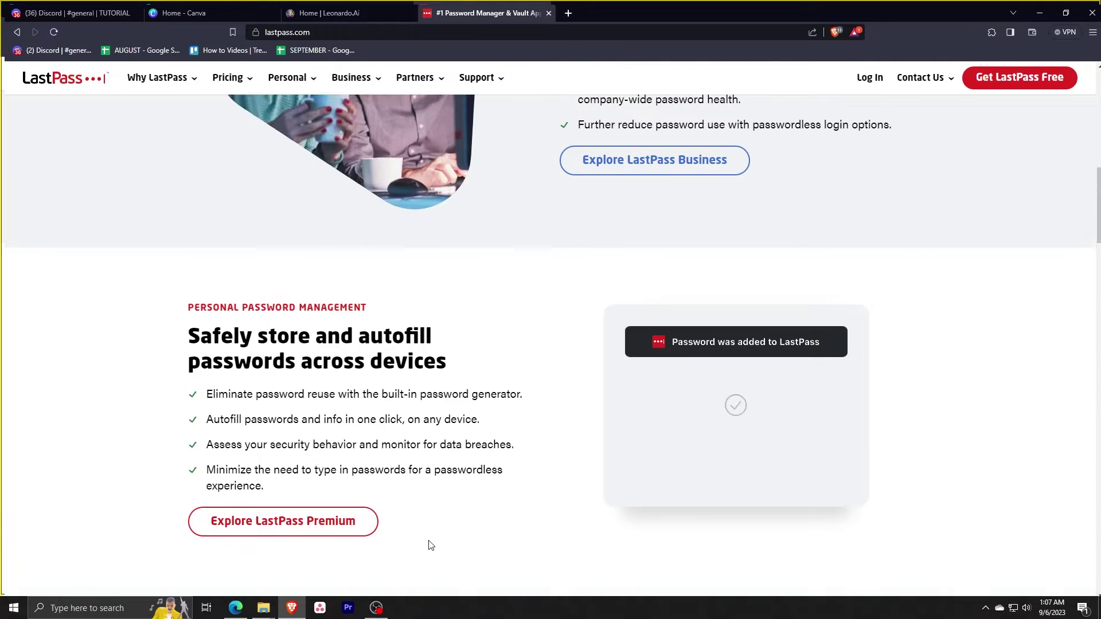
{"action": "scroll", "coordinate": [445, 510], "scroll_direction": "down", "scroll_amount": 5}
Bring the Free, Premium and Families pricing cards into view in the Brave window
{"action": "scroll", "coordinate": [445, 509], "scroll_direction": "down", "scroll_amount": 16}
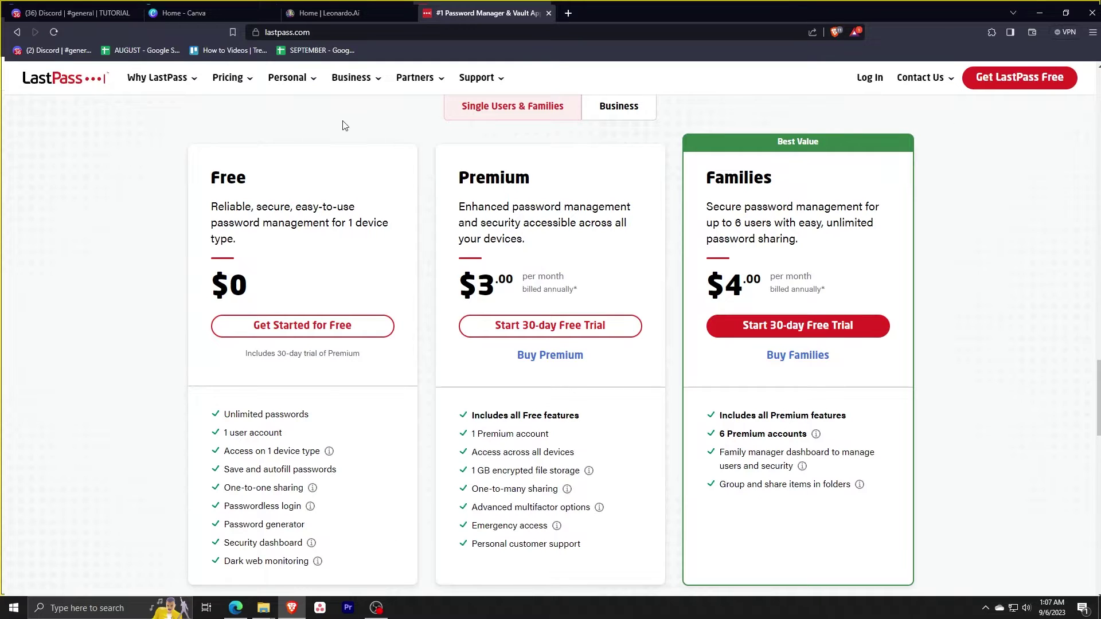
{"action": "mouse_move", "coordinate": [302, 85]}
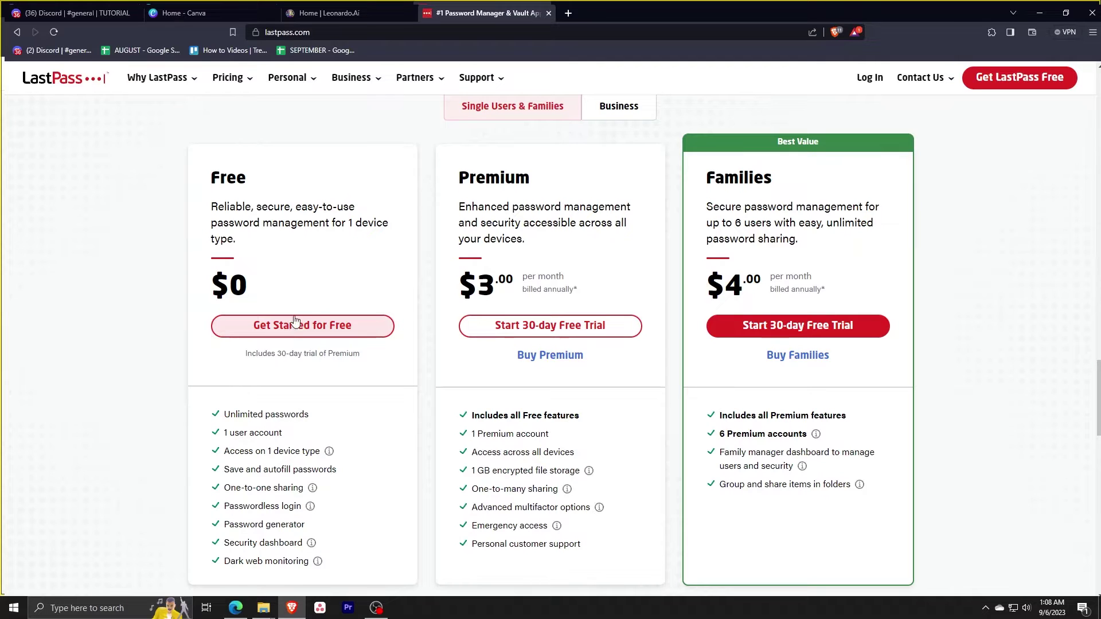
{"action": "left_click", "coordinate": [236, 608]}
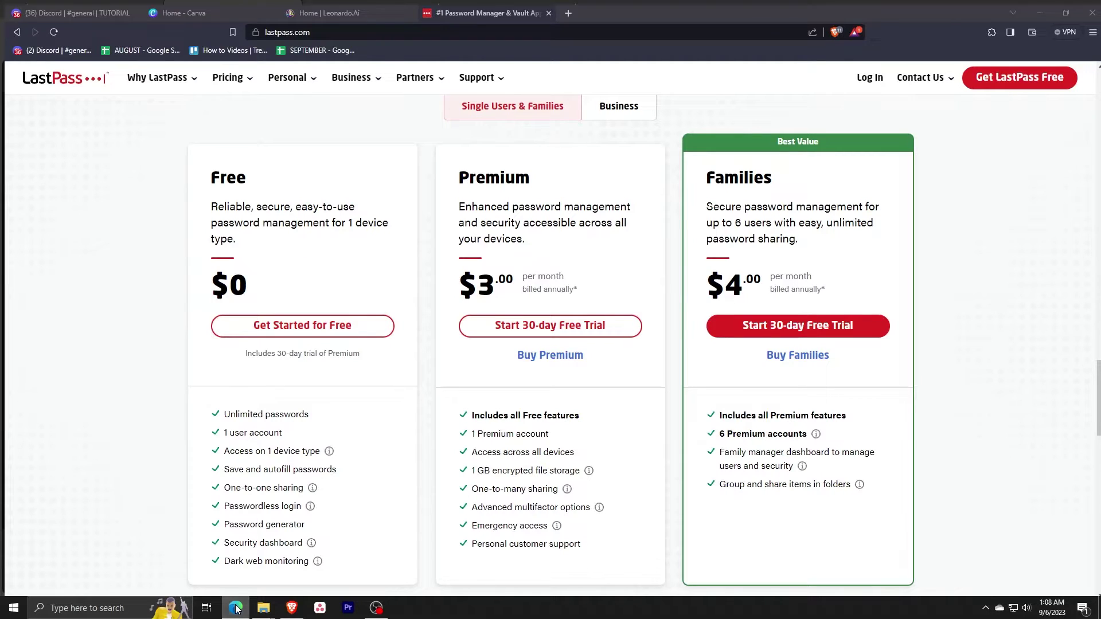
{"action": "left_click", "coordinate": [232, 579]}
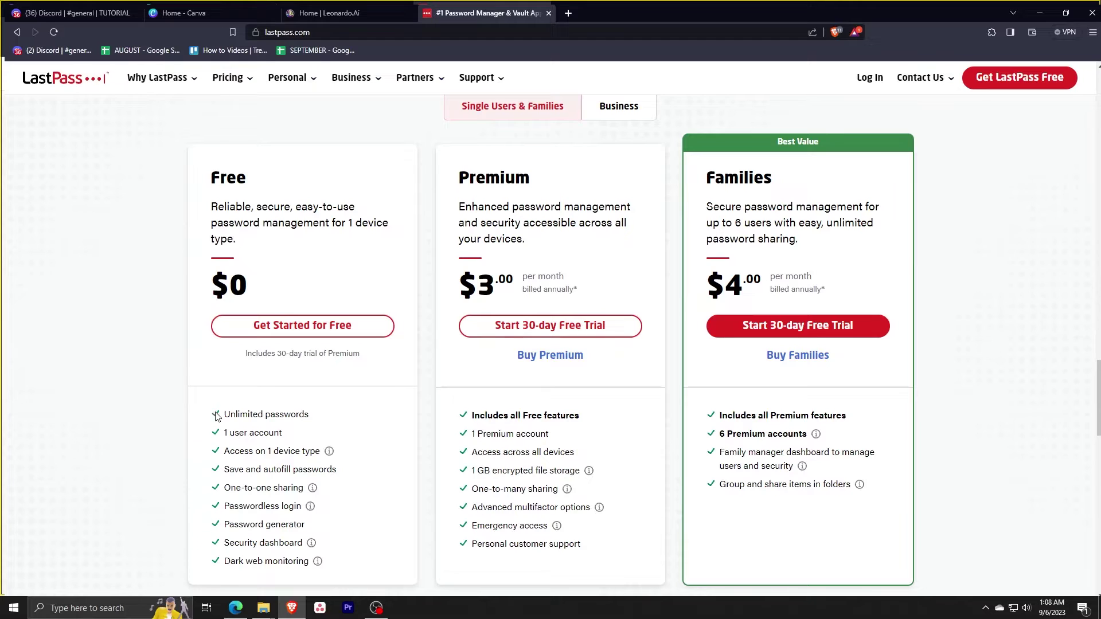
Review the Free plan's feature list and start the free LastPass account sign-up
{"action": "left_click_drag", "start_coordinate": [225, 416], "coordinate": [329, 564]}
{"action": "left_click", "coordinate": [323, 560]}
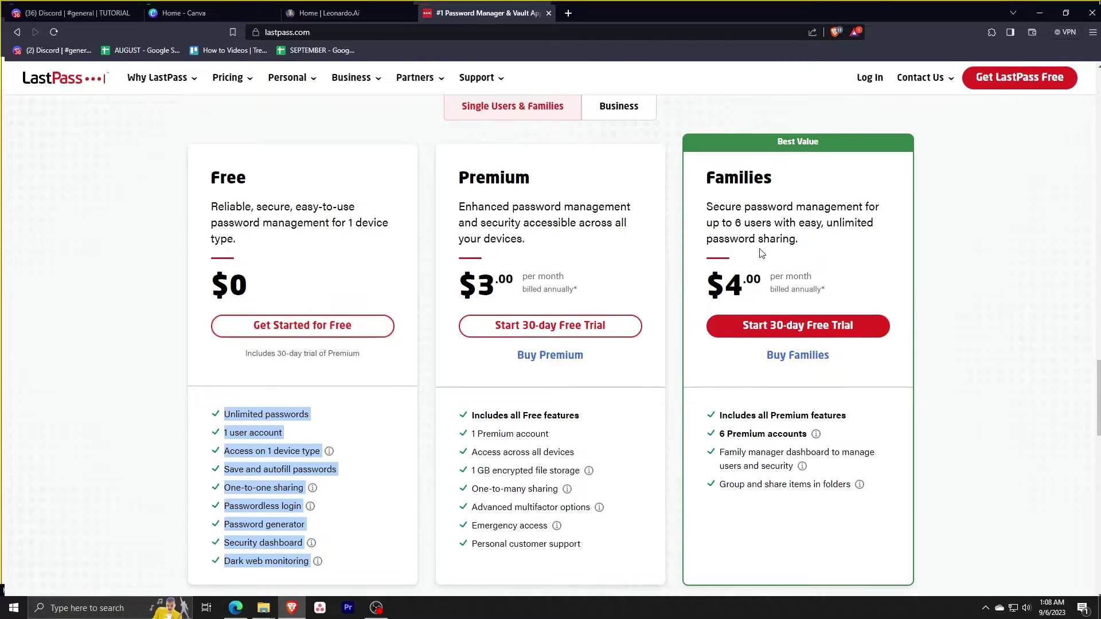
{"action": "left_click", "coordinate": [995, 85]}
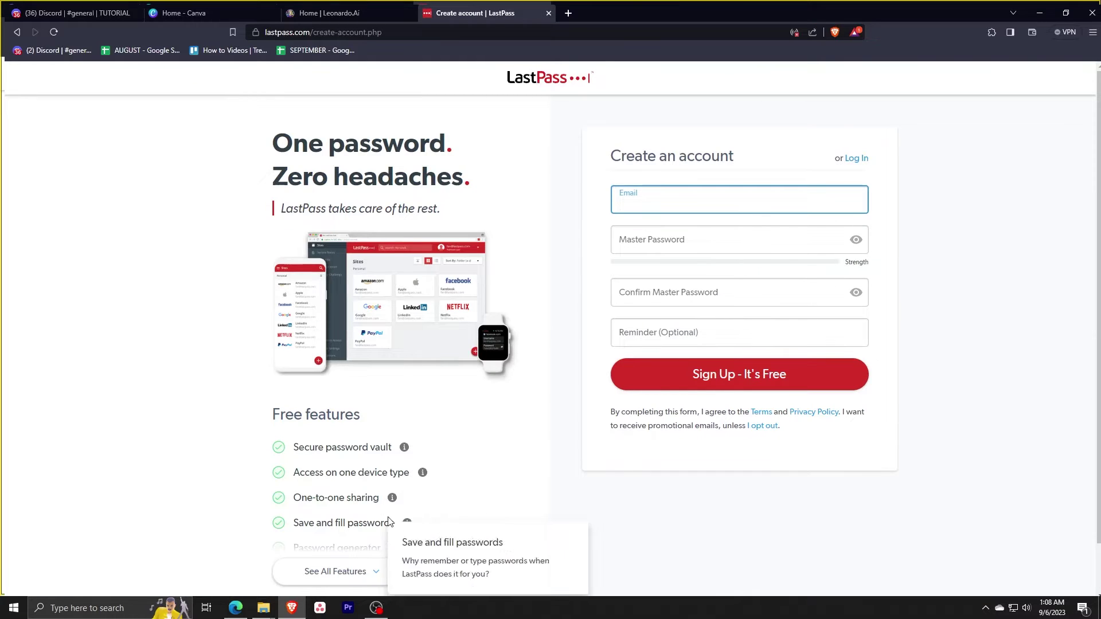
Return to the sign-up window and focus the Email field of the Create an account form
{"action": "left_click", "coordinate": [252, 601]}
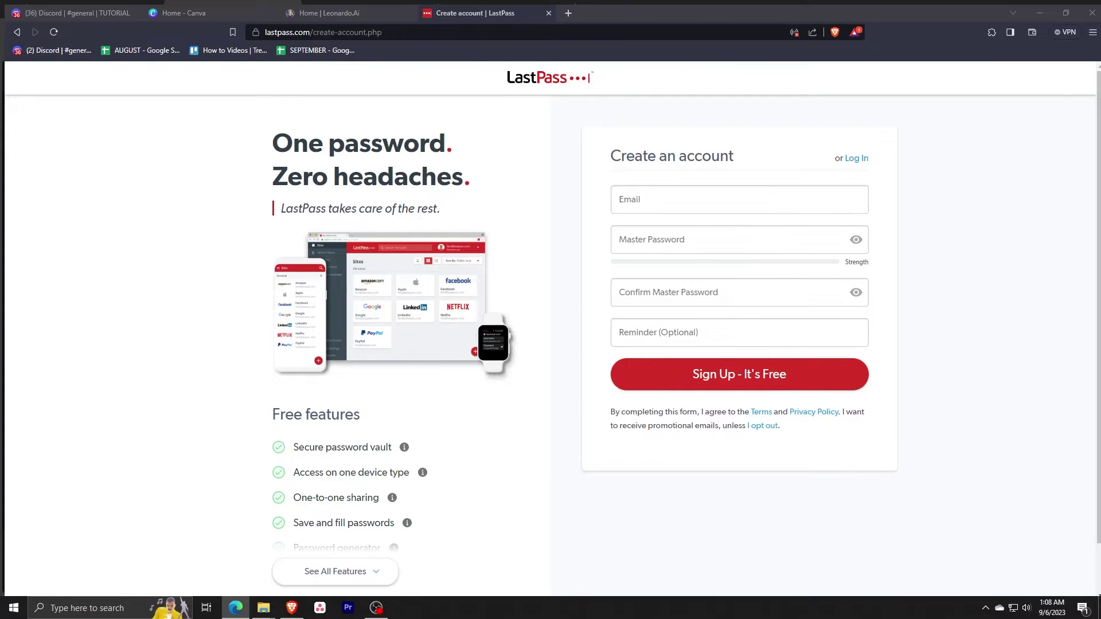
{"action": "left_click", "coordinate": [693, 209]}
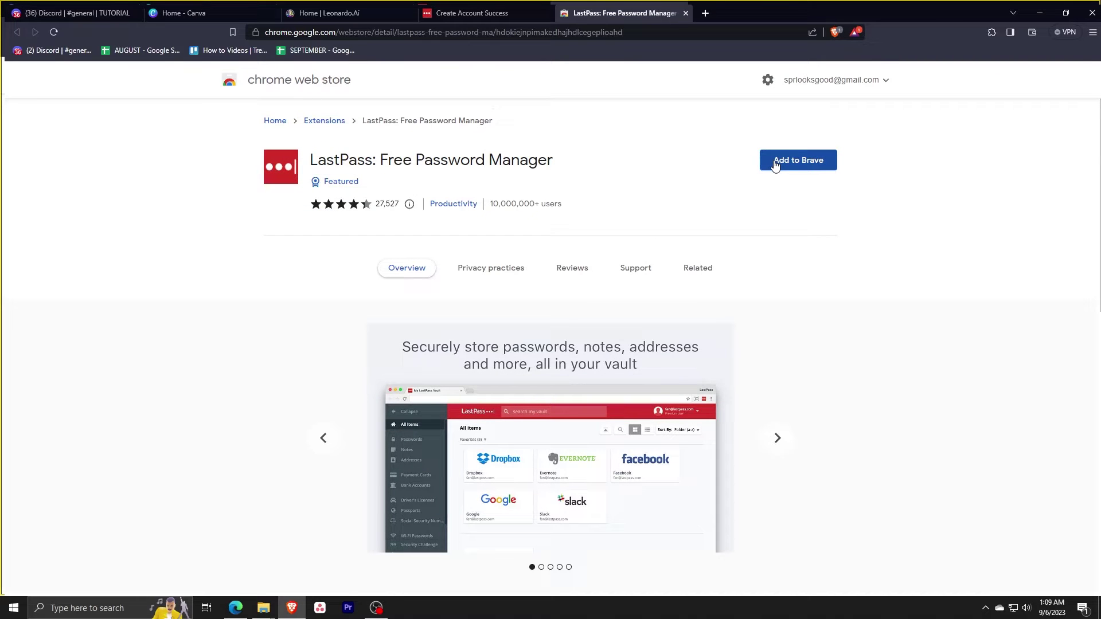
Add the LastPass: Free Password Manager extension to Brave
{"action": "left_click", "coordinate": [774, 162]}
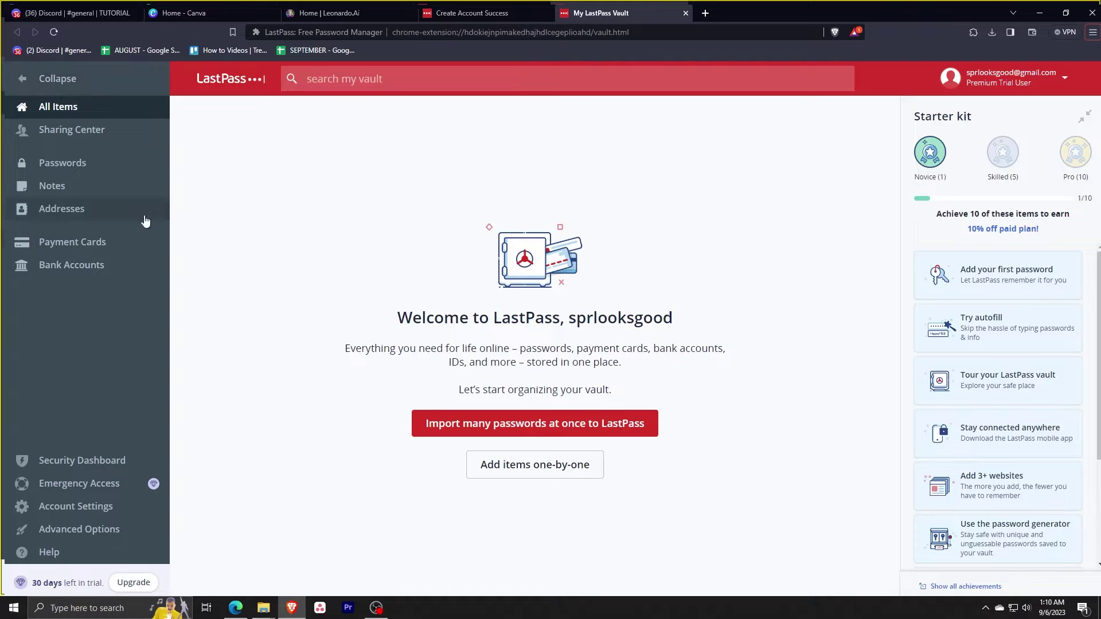
{"action": "left_click", "coordinate": [89, 132]}
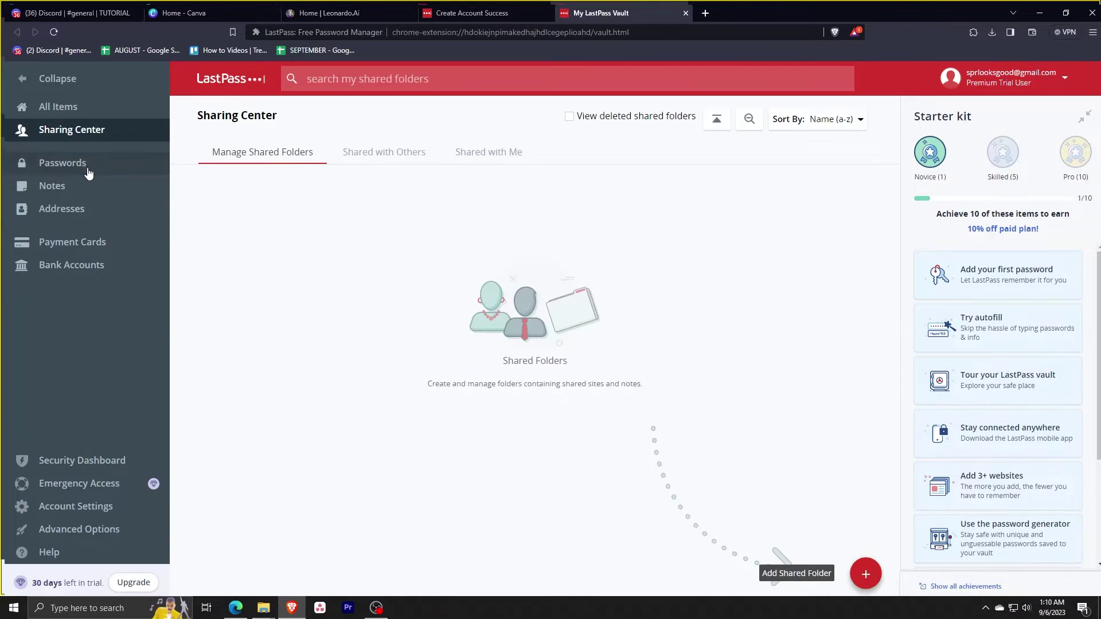
{"action": "left_click", "coordinate": [90, 169]}
{"action": "left_click", "coordinate": [86, 188]}
{"action": "left_click", "coordinate": [98, 220]}
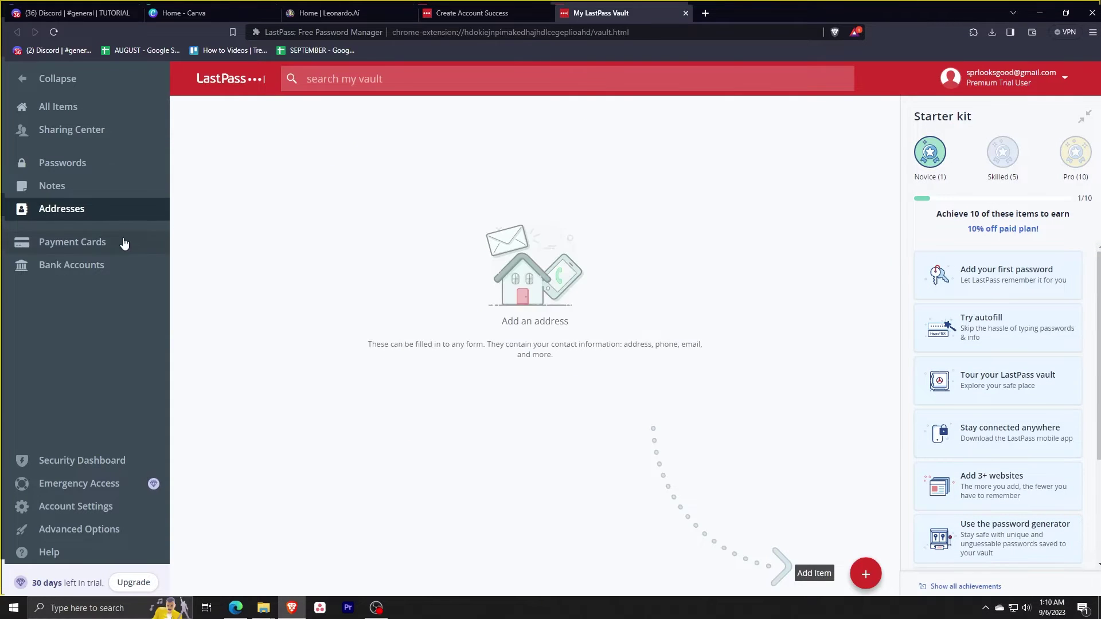
{"action": "left_click", "coordinate": [101, 246]}
{"action": "left_click", "coordinate": [109, 269]}
{"action": "key", "text": "alt+Tab"}
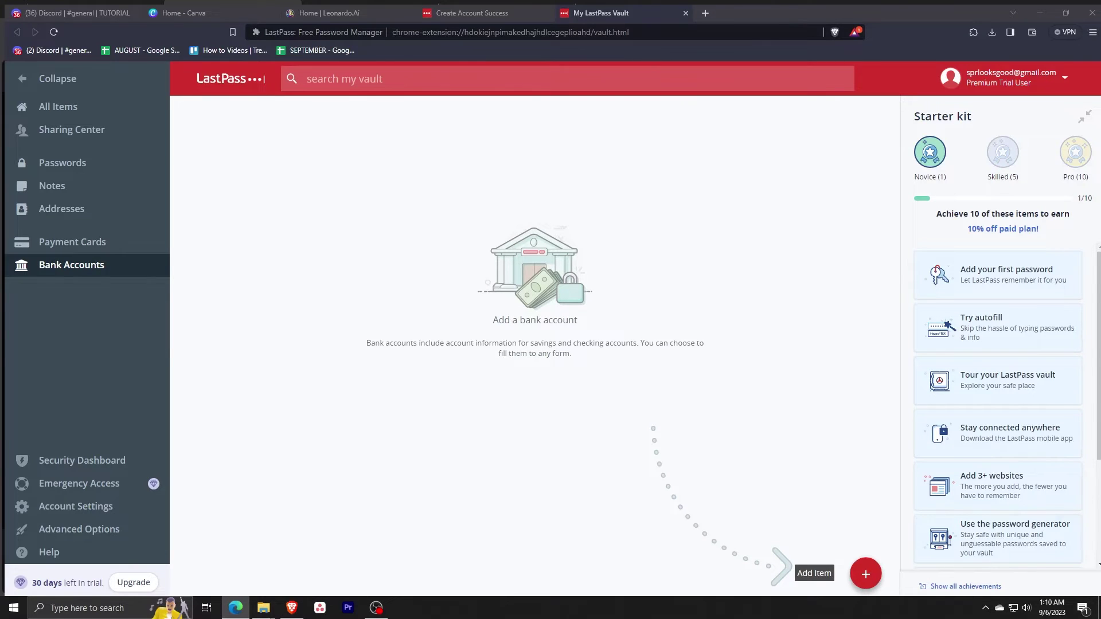
{"action": "key", "text": "alt+Tab"}
{"action": "left_click", "coordinate": [79, 109]}
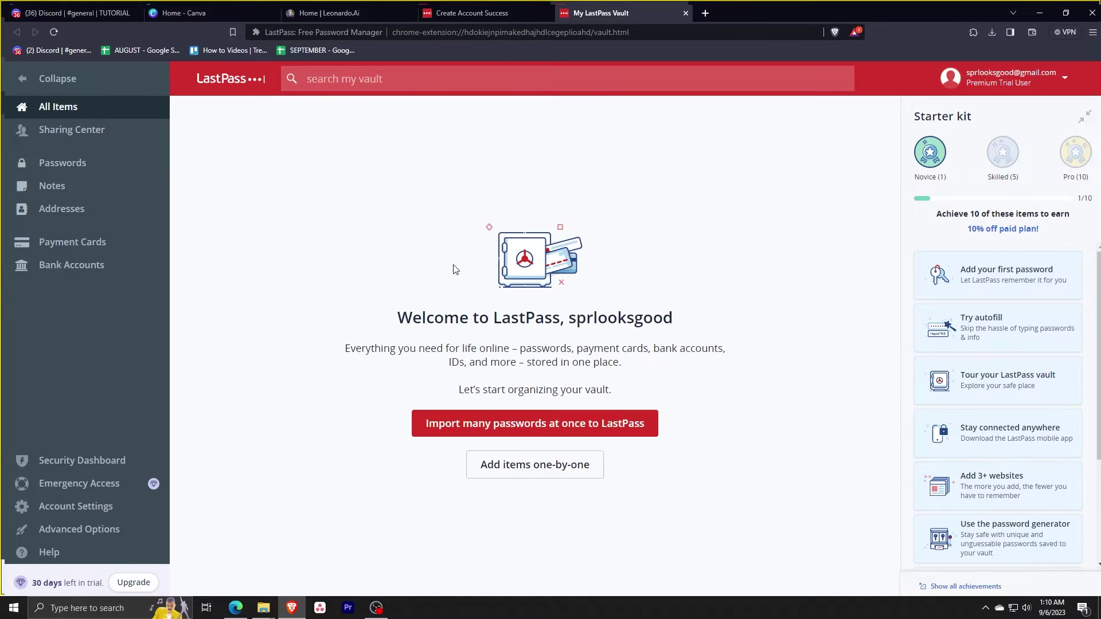
{"action": "key", "text": "alt+Tab"}
{"action": "key", "text": "alt+Tab"}
{"action": "left_click_drag", "start_coordinate": [355, 349], "coordinate": [679, 383]}
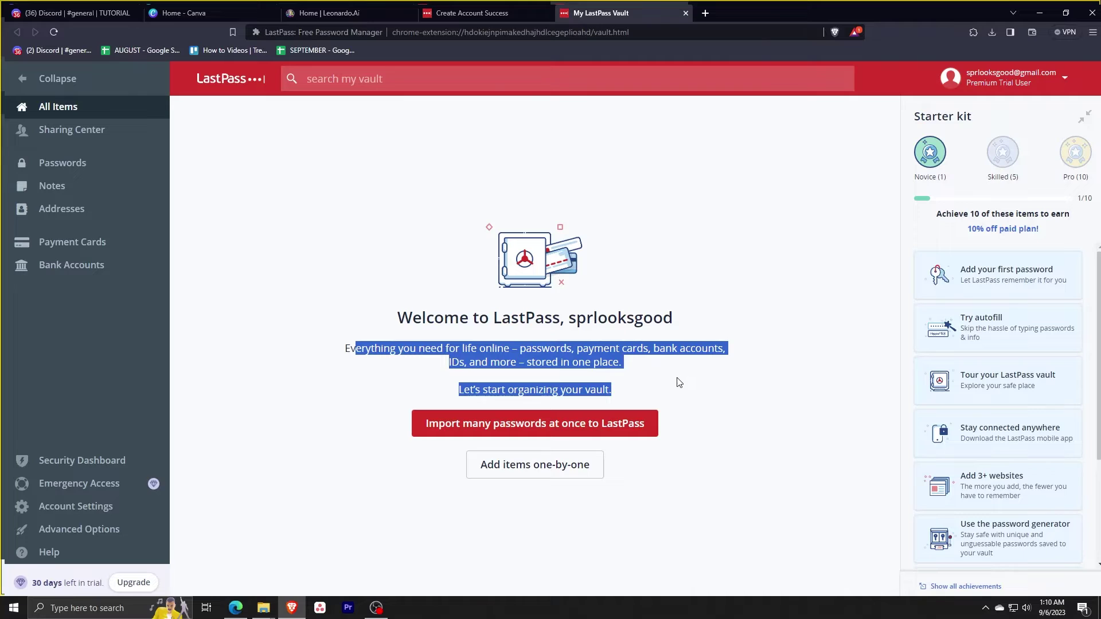
{"action": "left_click", "coordinate": [735, 414]}
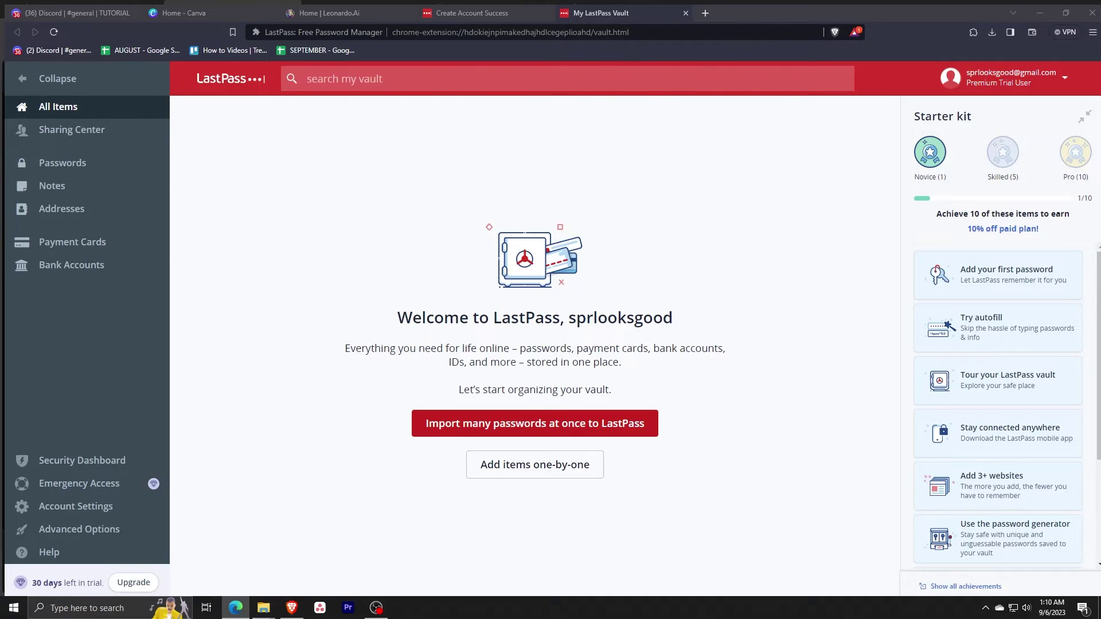
{"action": "scroll", "coordinate": [999, 296], "scroll_direction": "down", "scroll_amount": 1}
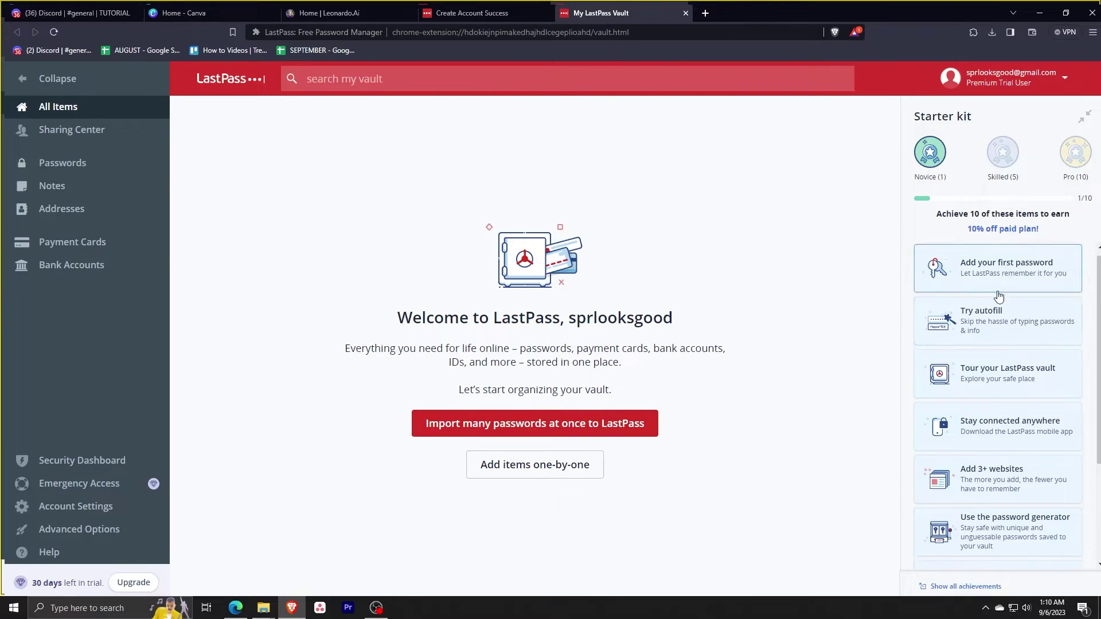
{"action": "scroll", "coordinate": [998, 299], "scroll_direction": "down", "scroll_amount": 2}
{"action": "scroll", "coordinate": [1000, 336], "scroll_direction": "up", "scroll_amount": 3}
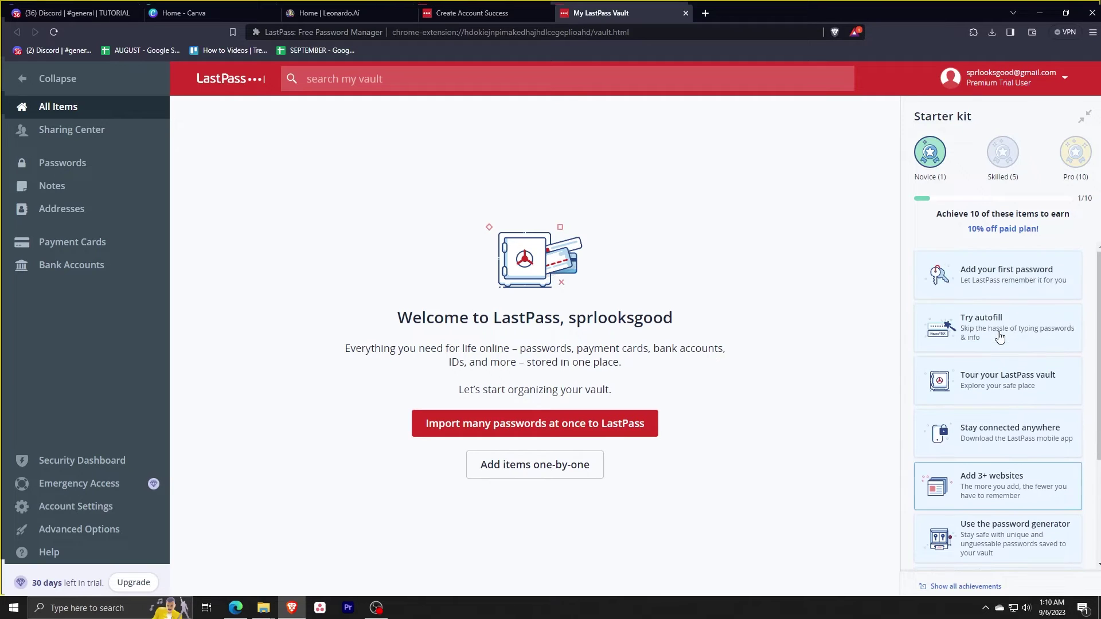
{"action": "left_click", "coordinate": [571, 427]}
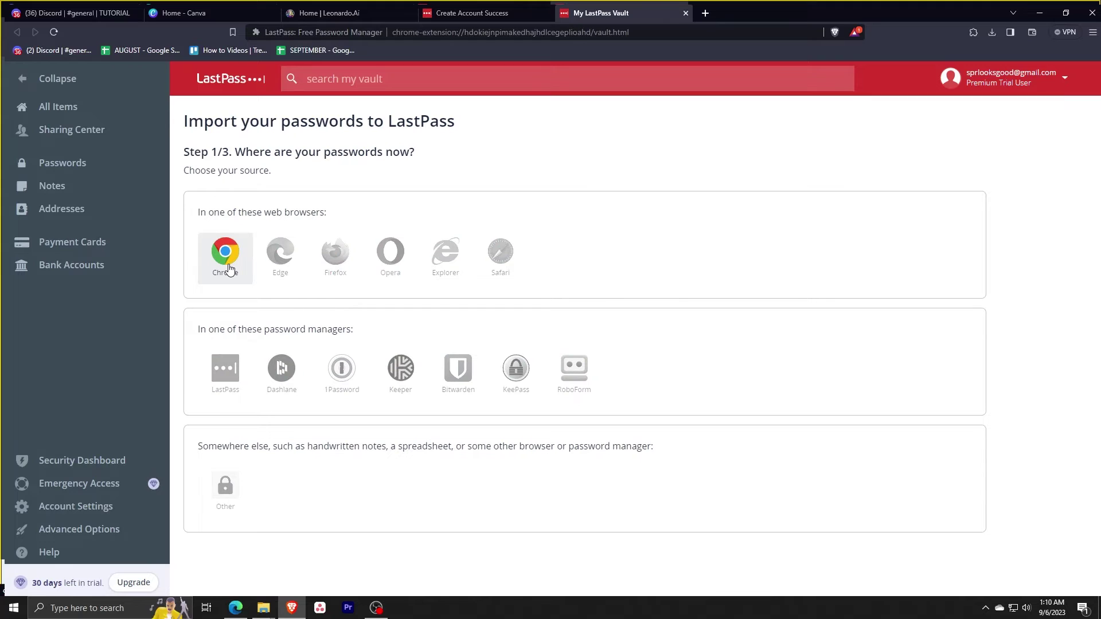
Choose Chrome as the password source and proceed to uploading the exported file
{"action": "left_click", "coordinate": [229, 269]}
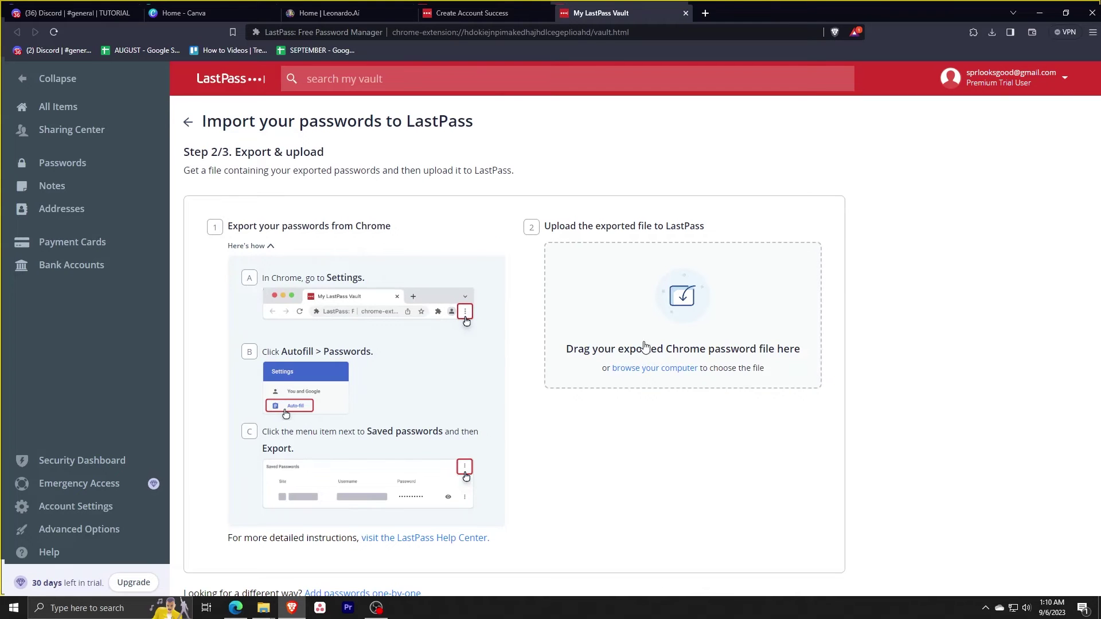
{"action": "left_click", "coordinate": [644, 306]}
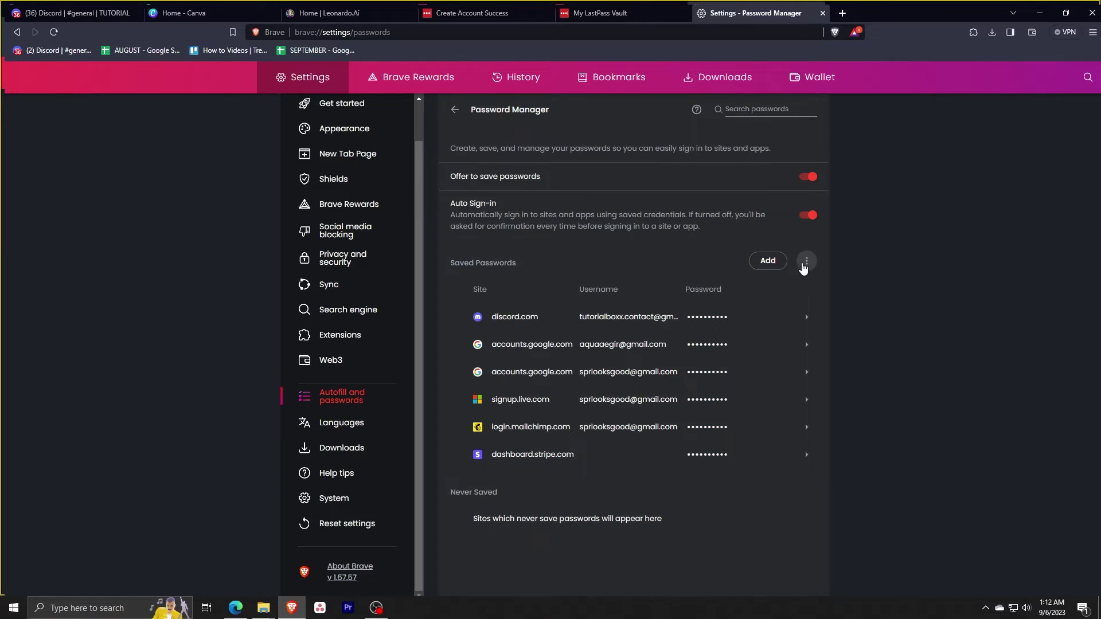
Export Brave's saved passwords to a file and return to the LastPass vault tab
{"action": "left_click", "coordinate": [804, 265]}
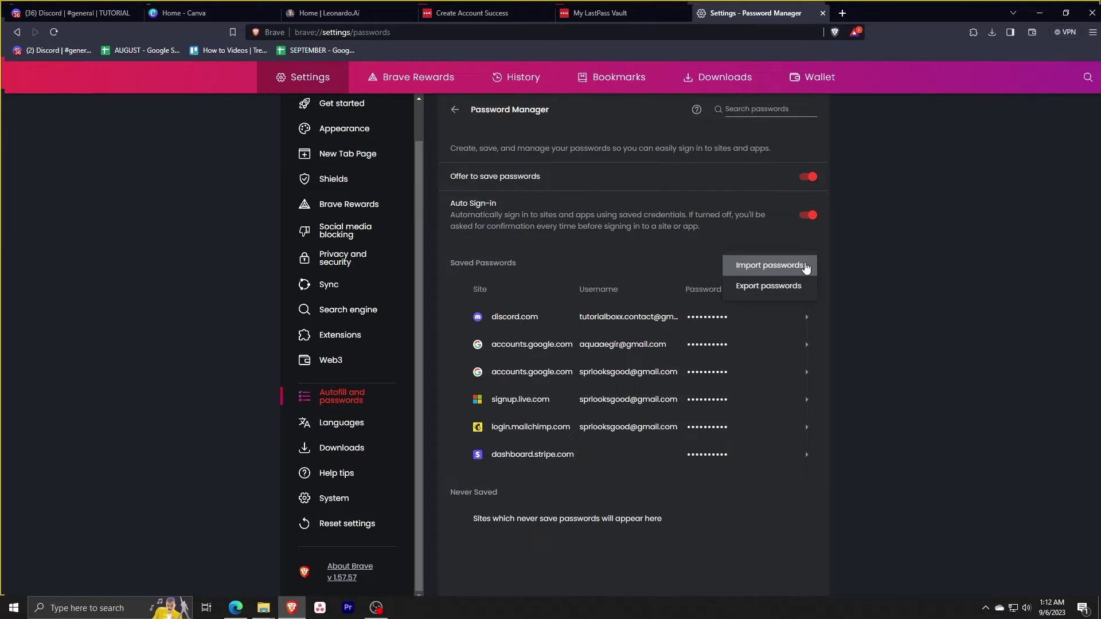
{"action": "left_click", "coordinate": [792, 286]}
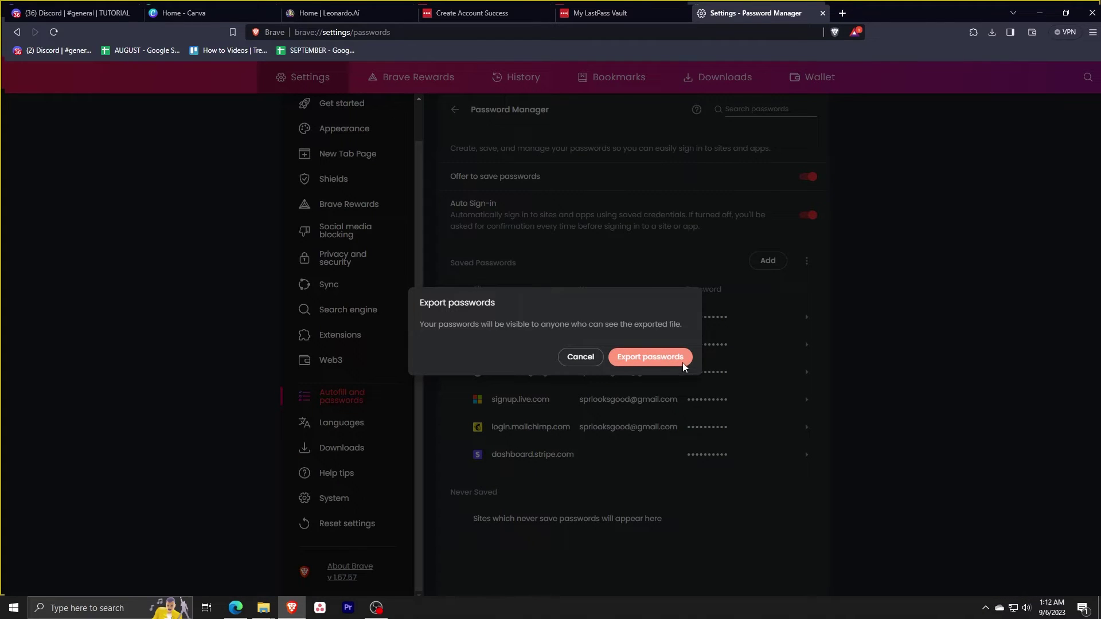
{"action": "left_click", "coordinate": [650, 356]}
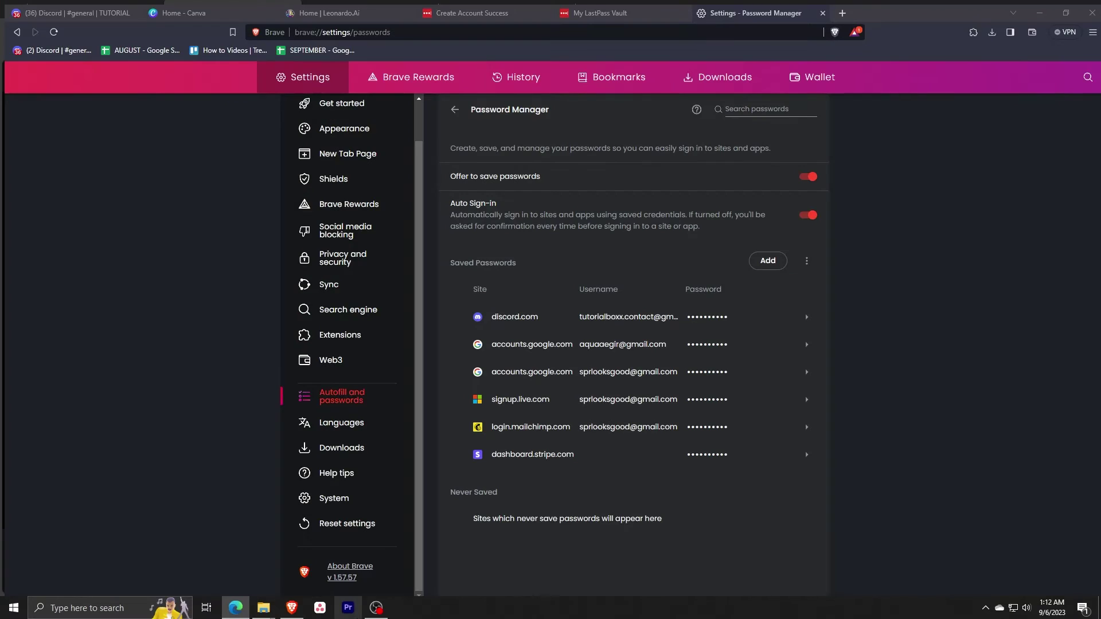
{"action": "left_click", "coordinate": [596, 13]}
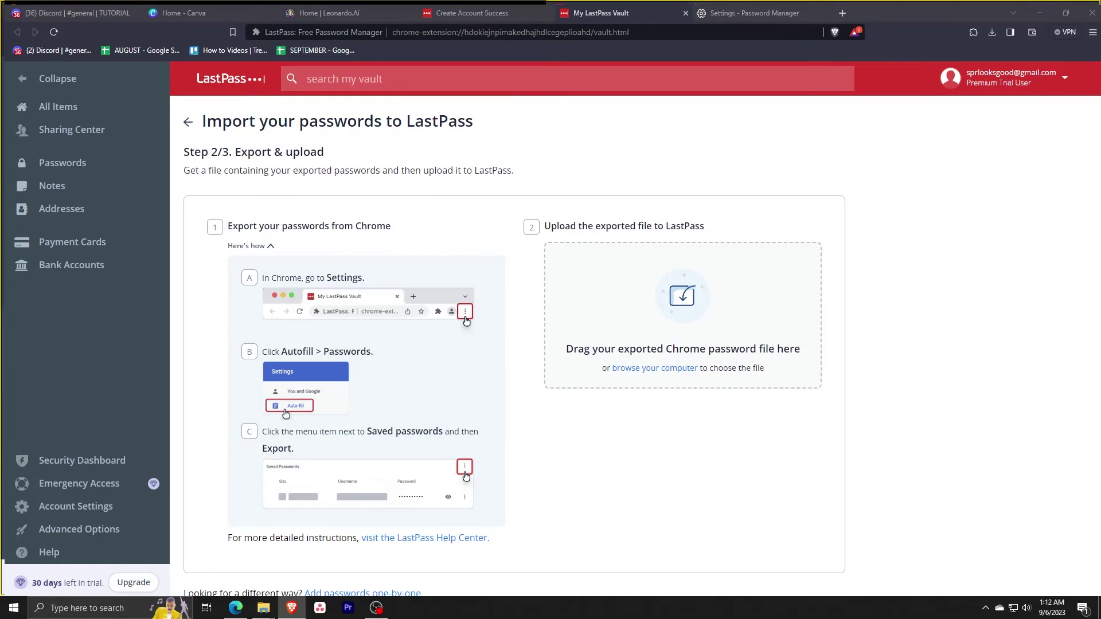
Upload the exported password CSV and import all six reviewed passwords
{"action": "left_click_drag", "start_coordinate": [682, 296], "coordinate": [573, 313]}
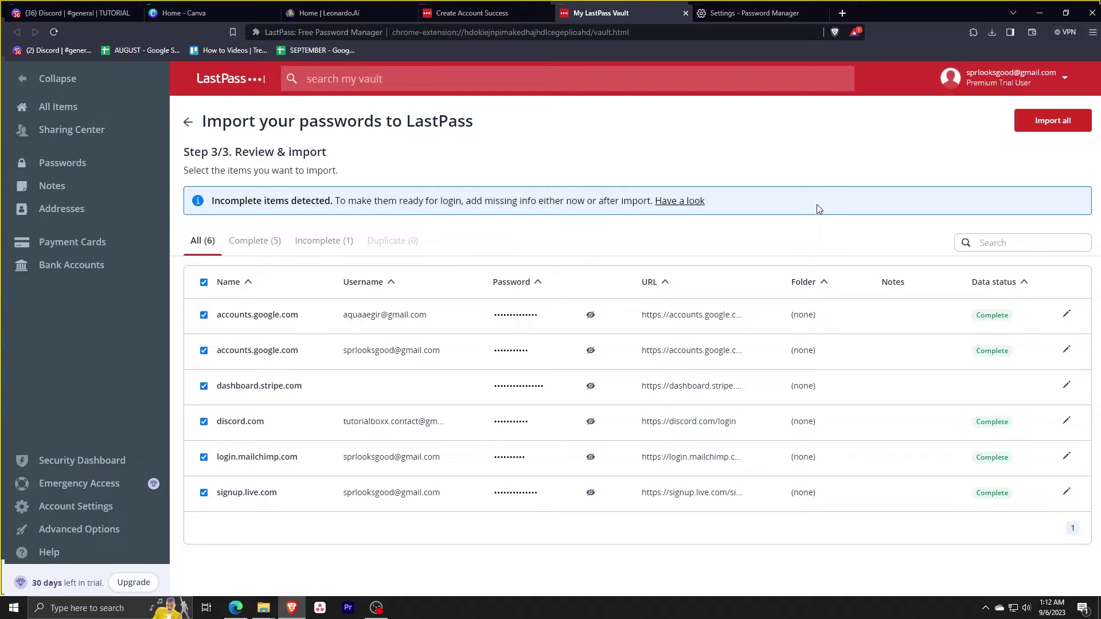
{"action": "left_click", "coordinate": [1051, 124]}
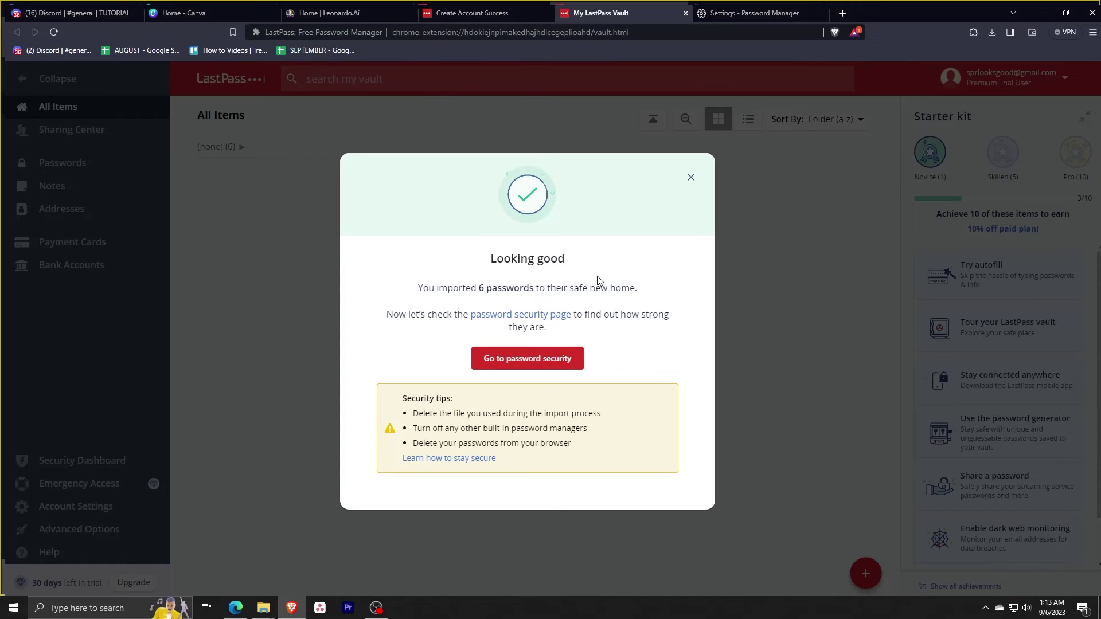
Close the success message, expand the (none) folder, and view the discord.com entry without changes
{"action": "left_click", "coordinate": [691, 178]}
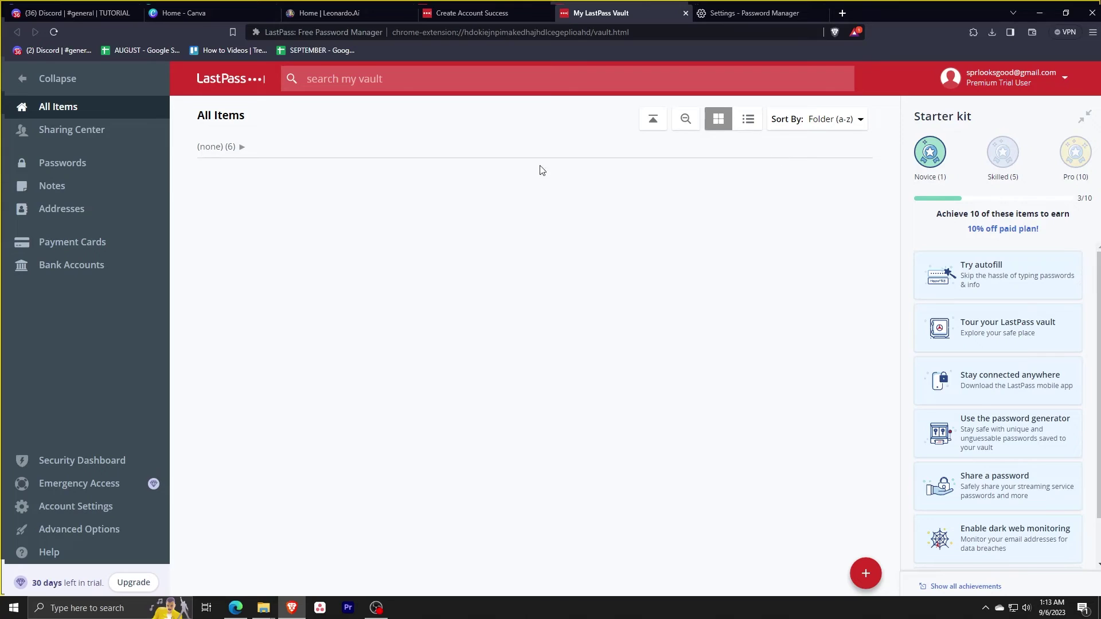
{"action": "left_click", "coordinate": [244, 149]}
{"action": "mouse_move", "coordinate": [738, 198]}
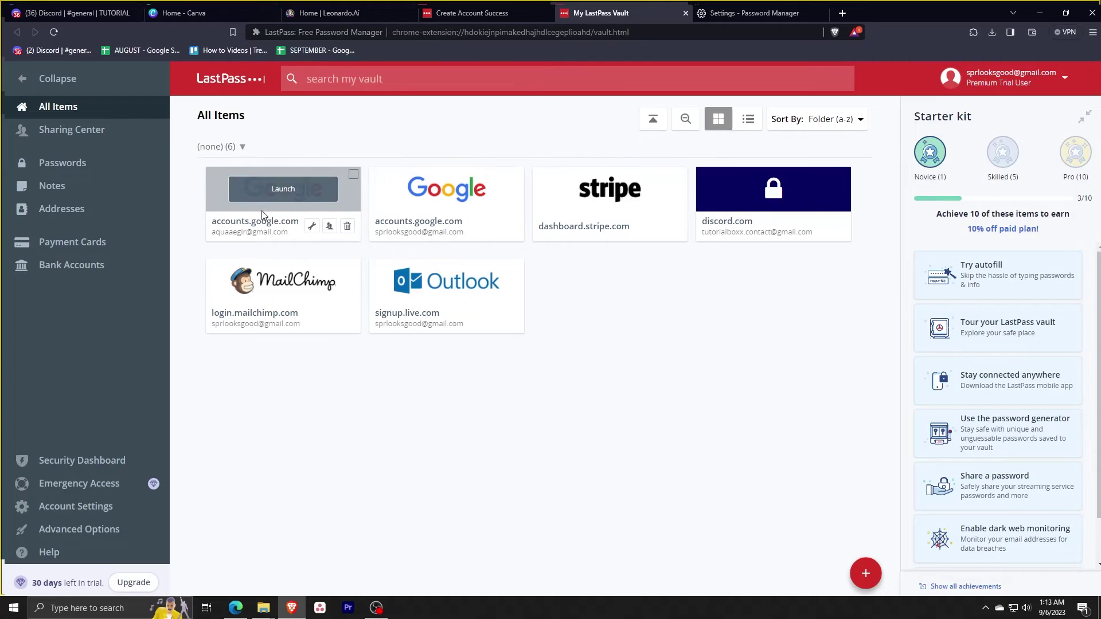
{"action": "mouse_move", "coordinate": [492, 240]}
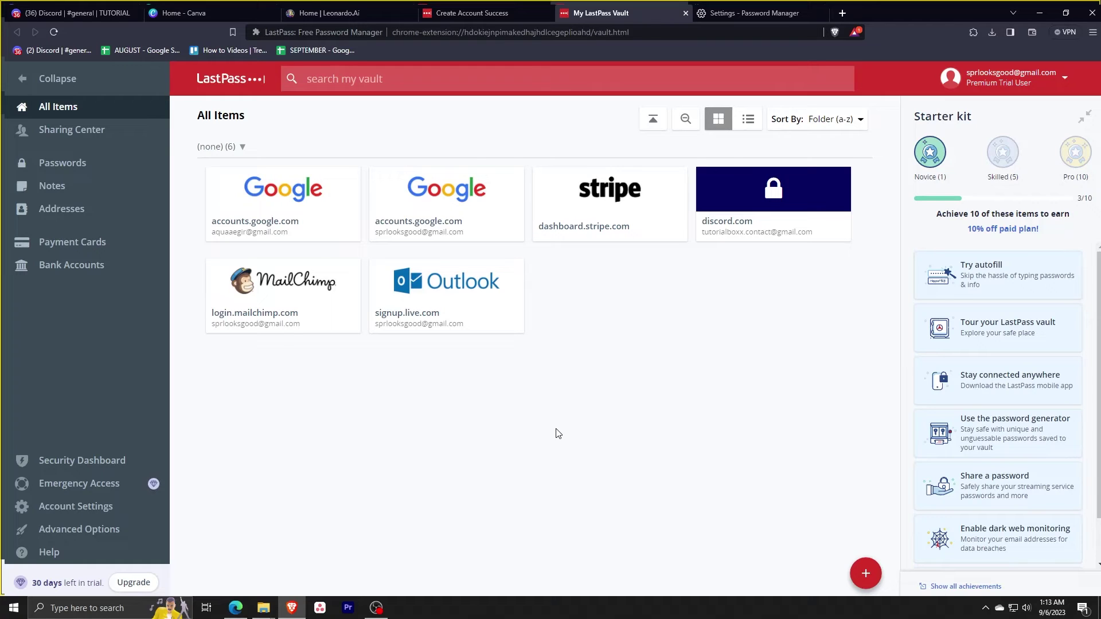
{"action": "mouse_move", "coordinate": [800, 230]}
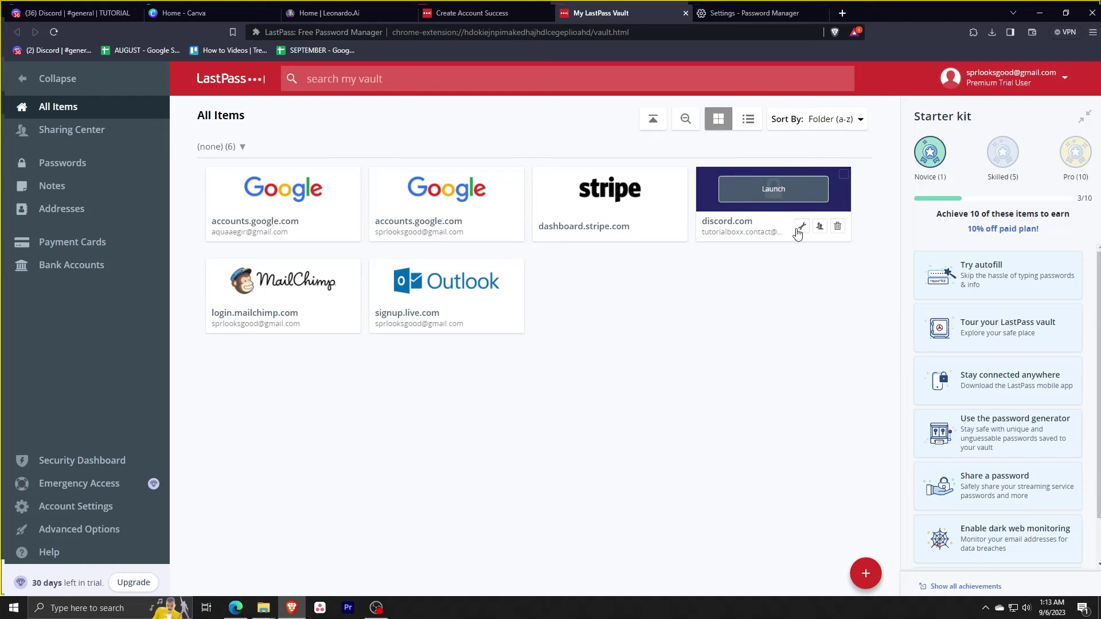
{"action": "left_click", "coordinate": [801, 226]}
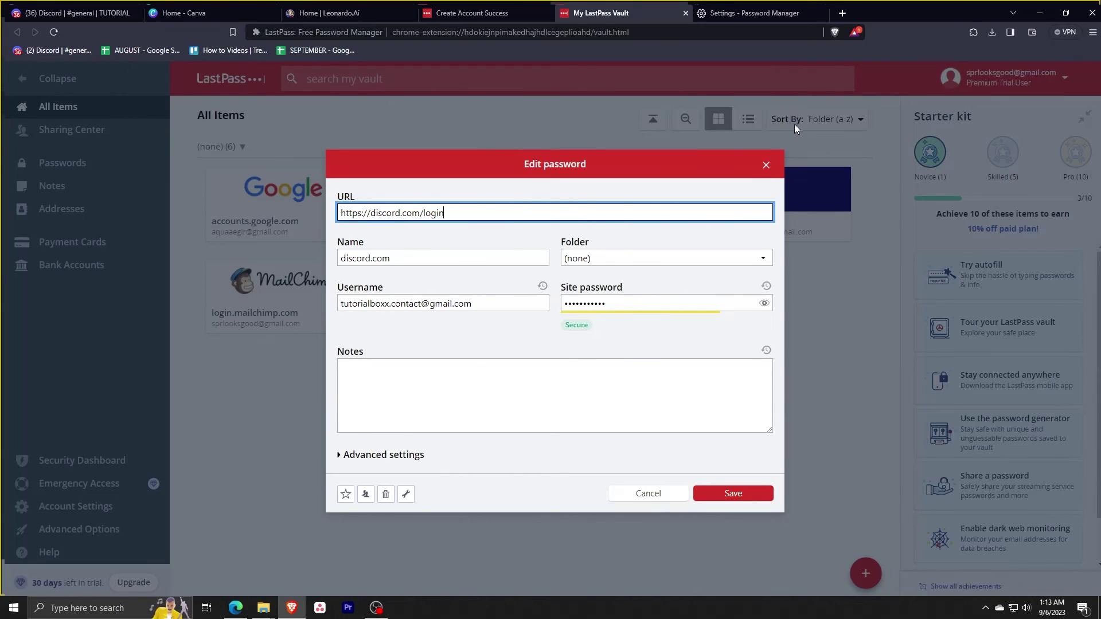
{"action": "left_click", "coordinate": [766, 167]}
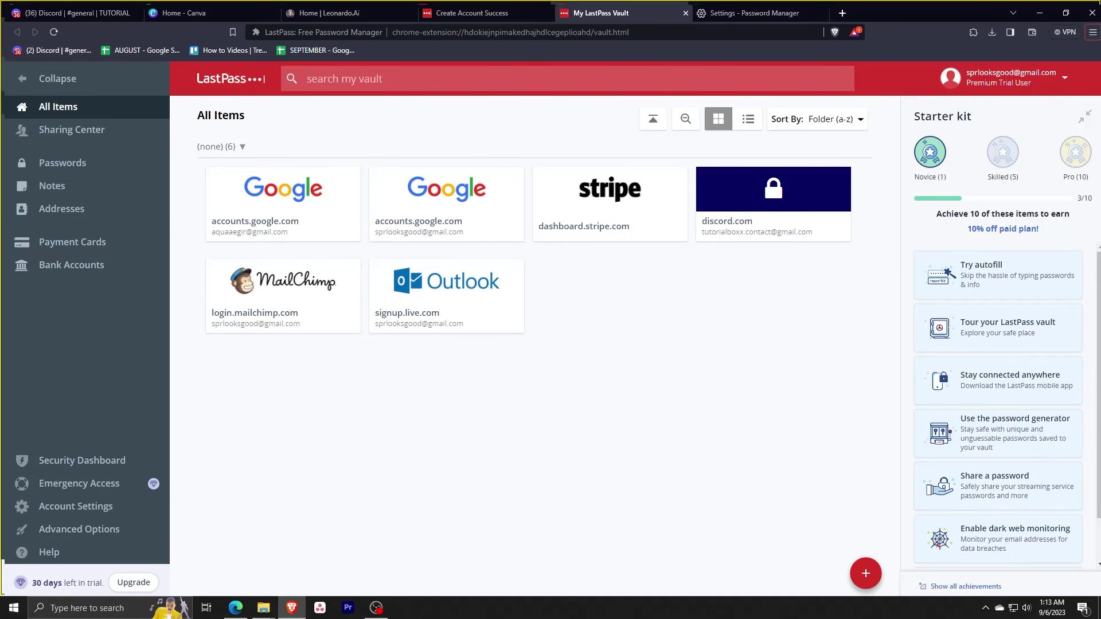
Browse the Notes, Passwords and Addresses categories, then open the Security Dashboard
{"action": "left_click", "coordinate": [119, 190]}
{"action": "left_click", "coordinate": [119, 170]}
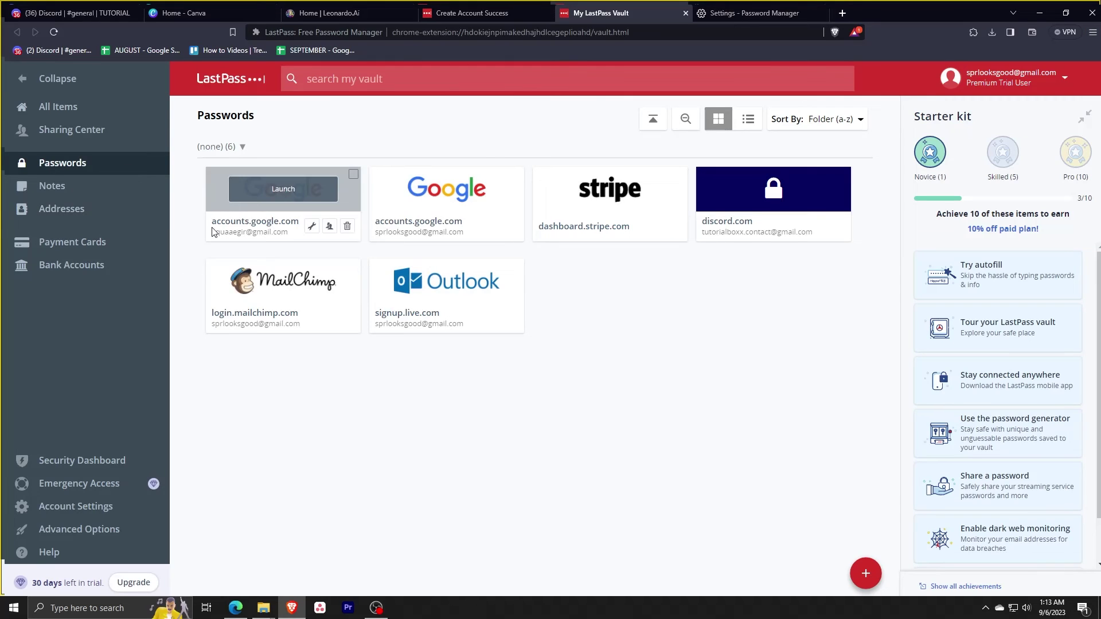
{"action": "left_click", "coordinate": [75, 192]}
{"action": "left_click", "coordinate": [93, 211]}
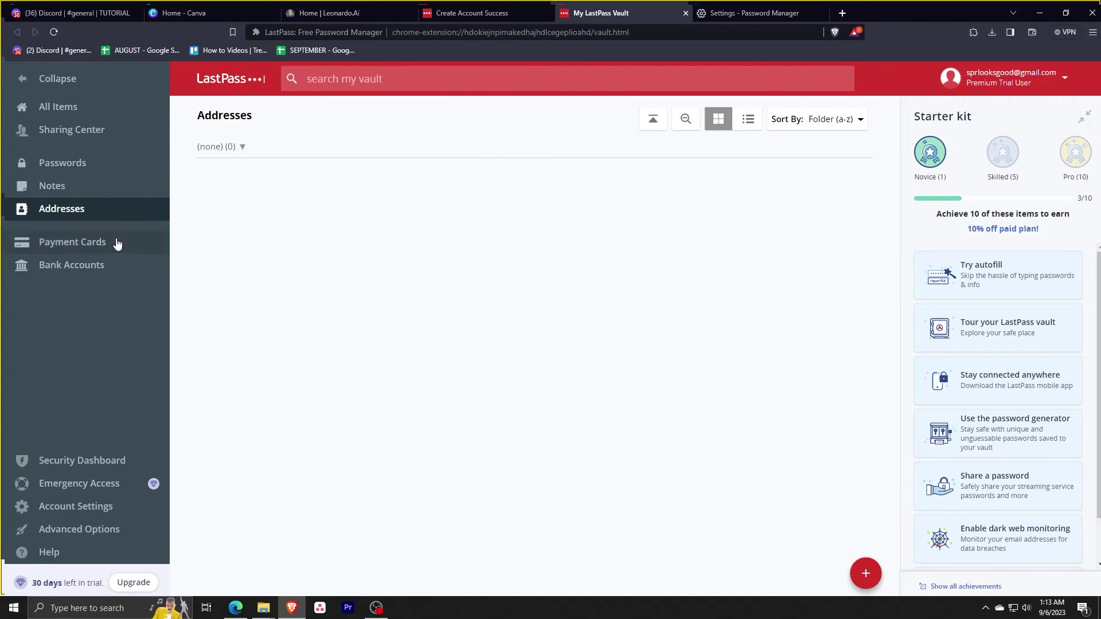
{"action": "left_click", "coordinate": [89, 190]}
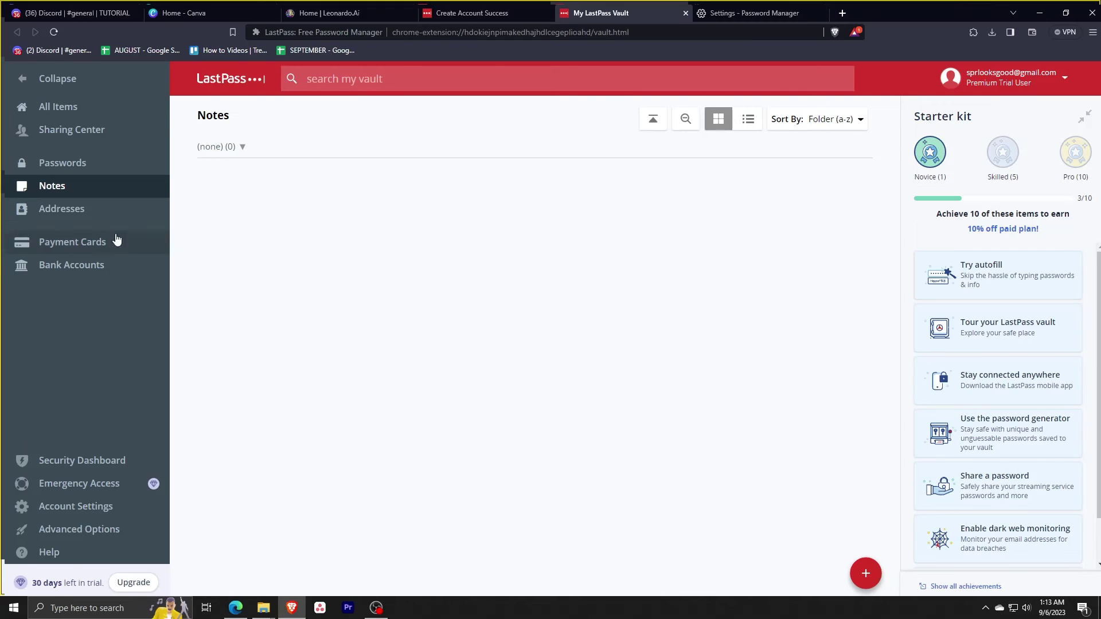
{"action": "left_click", "coordinate": [111, 214]}
{"action": "left_click", "coordinate": [109, 461]}
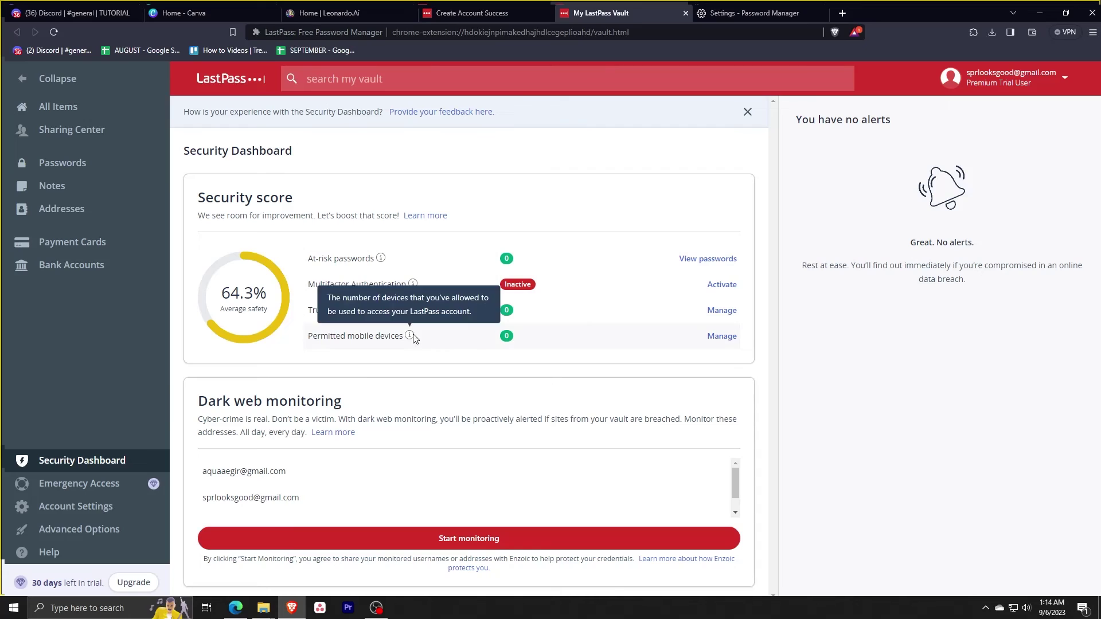
{"action": "left_click", "coordinate": [307, 263]}
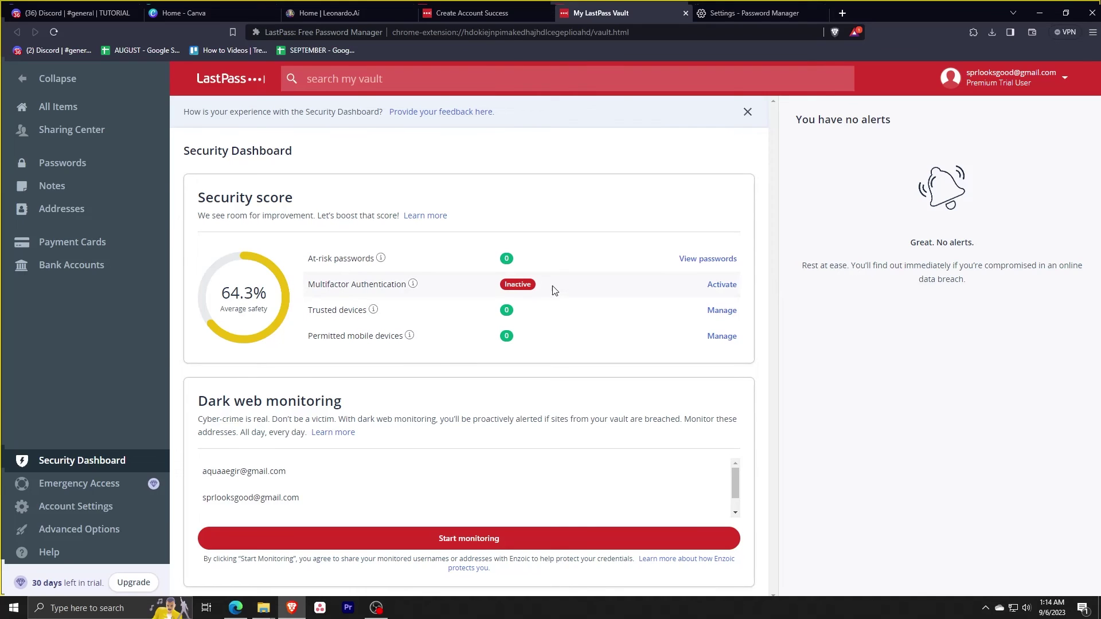
{"action": "key", "text": "super+1"}
{"action": "scroll", "coordinate": [379, 501], "scroll_direction": "down", "scroll_amount": 1}
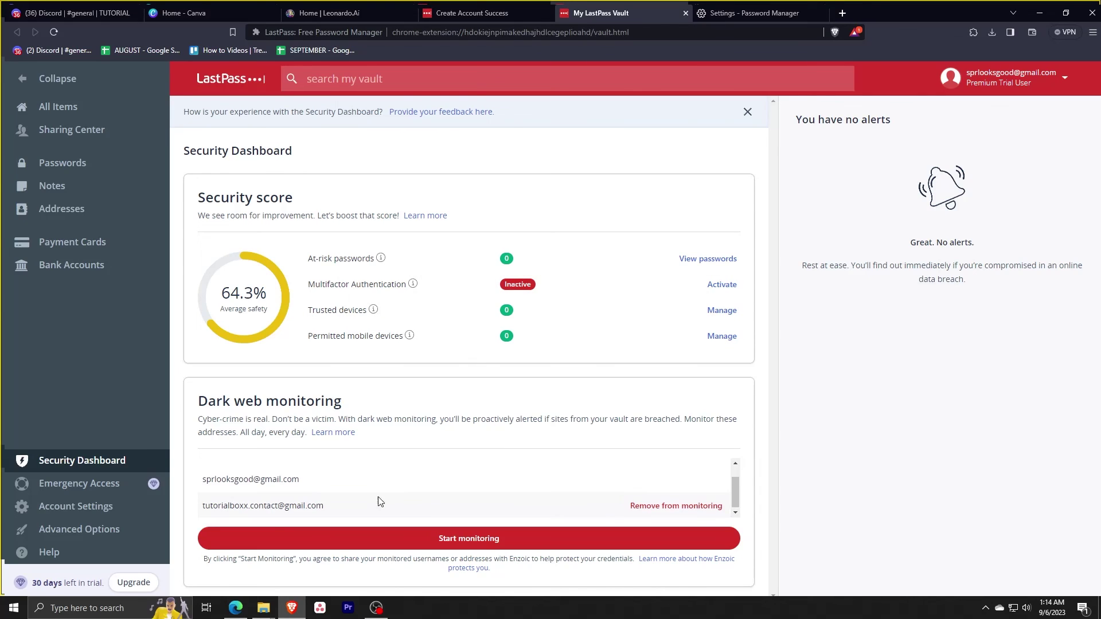
{"action": "scroll", "coordinate": [426, 513], "scroll_direction": "up", "scroll_amount": 1}
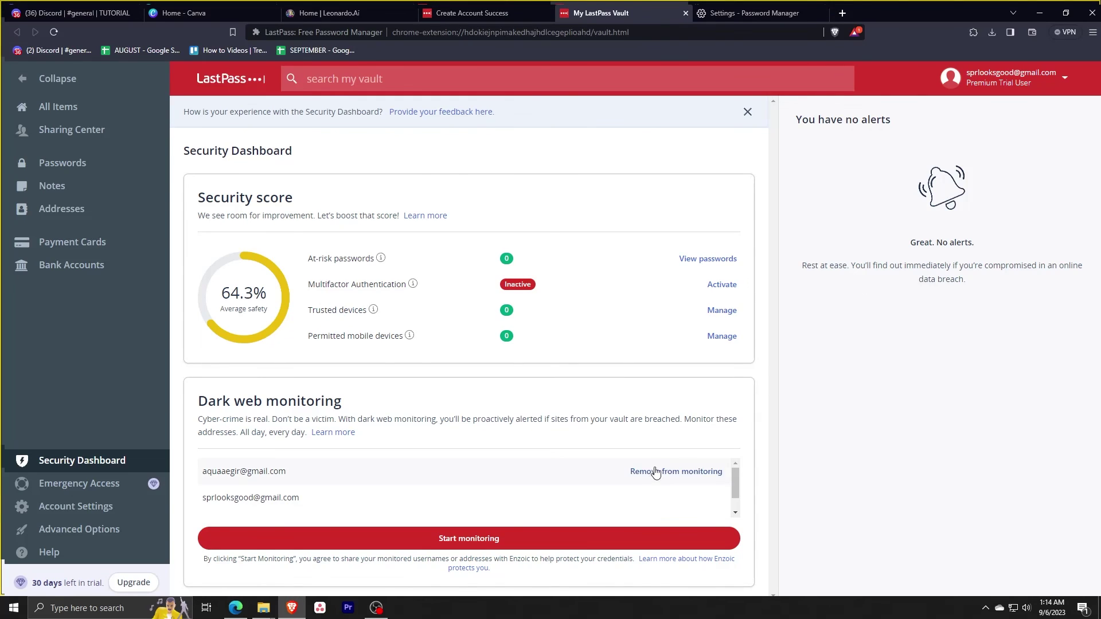
{"action": "scroll", "coordinate": [637, 485], "scroll_direction": "down", "scroll_amount": 1}
{"action": "scroll", "coordinate": [651, 474], "scroll_direction": "up", "scroll_amount": 1}
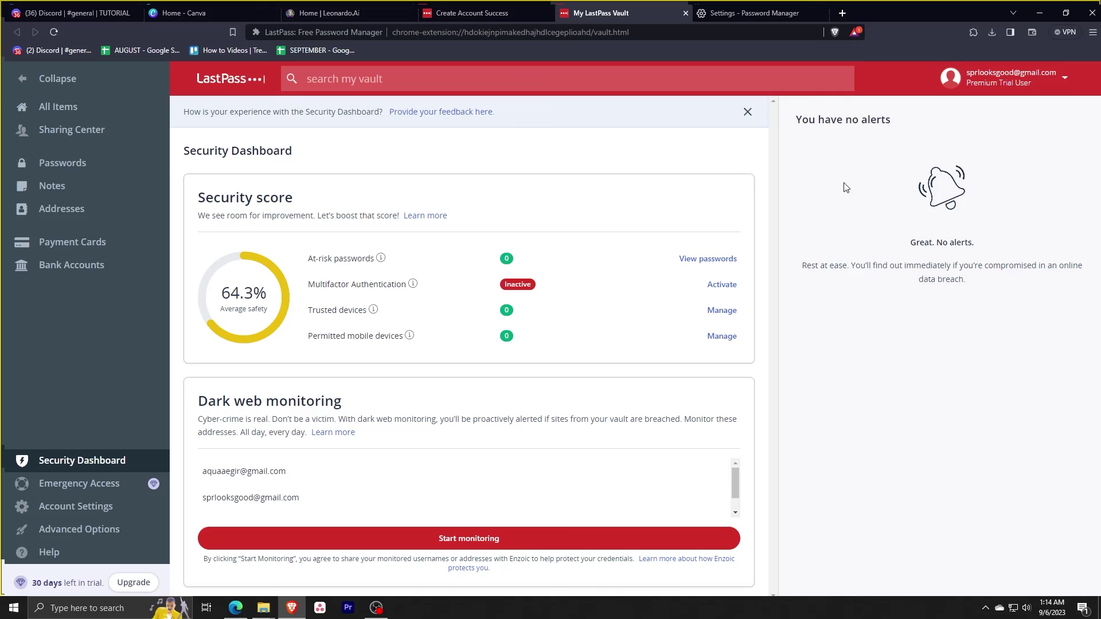